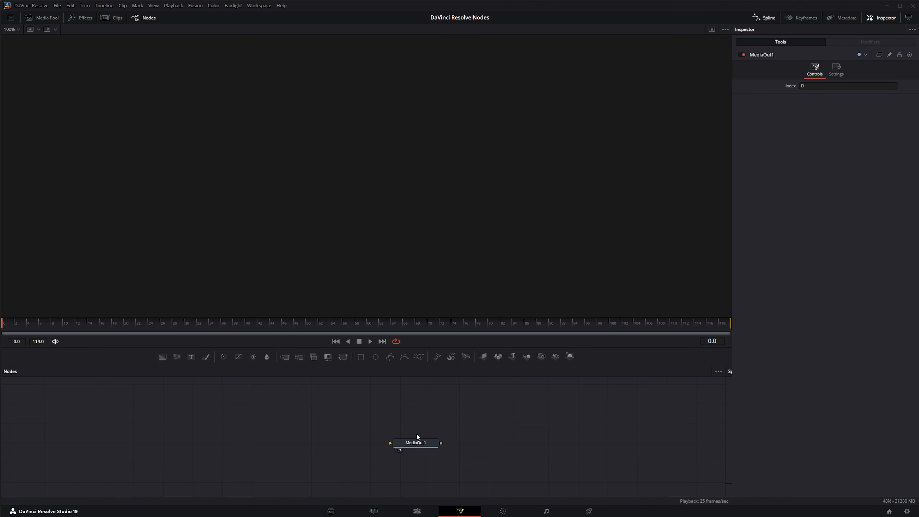
- Check the timeline resolution in the project settings and close them without changes
left_click(907, 511)
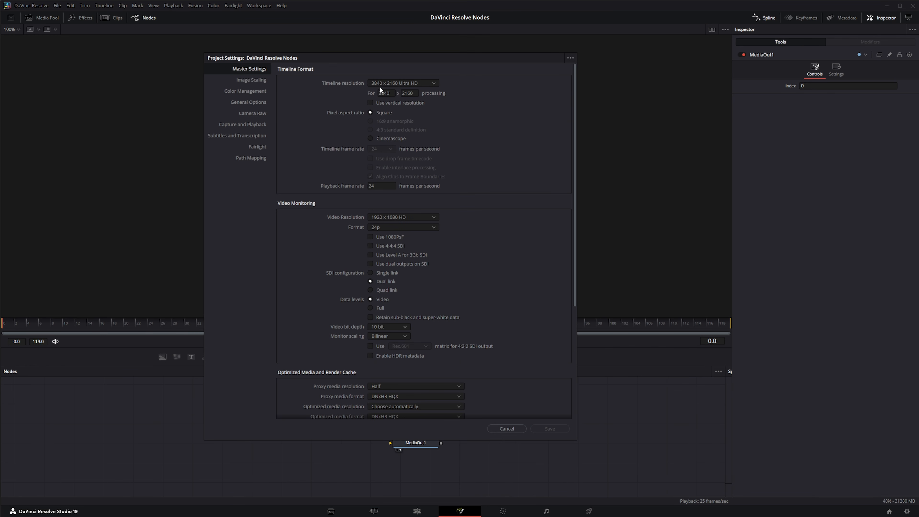
left_click(508, 429)
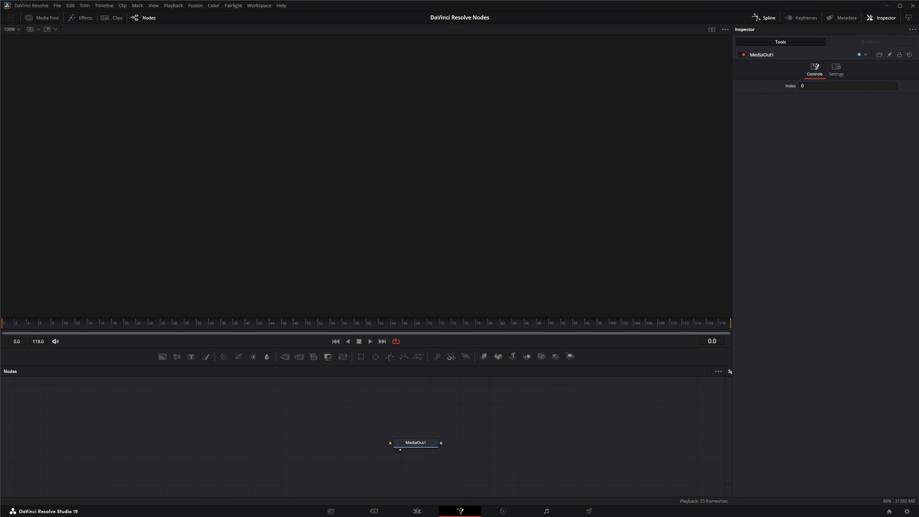
- Add the adjusting-audio-mixer HD clip to the node graph and connect it as the background of a new Merge node
left_click_drag(448, 416, 213, 454)
left_click_drag(414, 449, 417, 454)
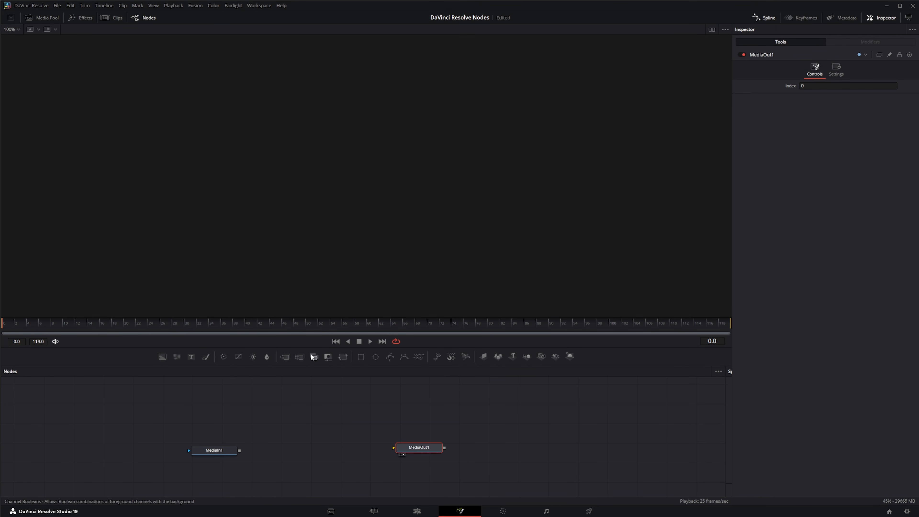
left_click_drag(285, 357, 288, 449)
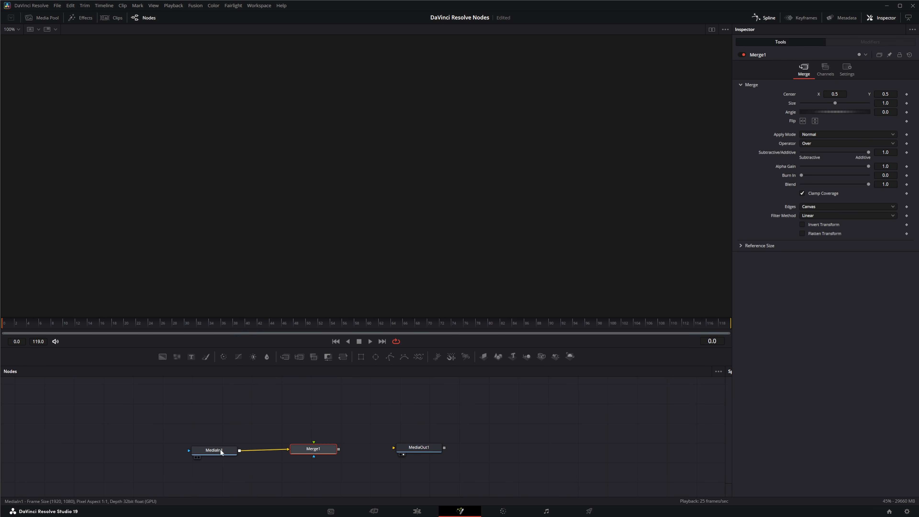
- Show the MediaIn1 clip in the viewer at frame 17 with its whole frame visible
left_click_drag(214, 450, 253, 235)
left_click_drag(483, 179, 361, 188)
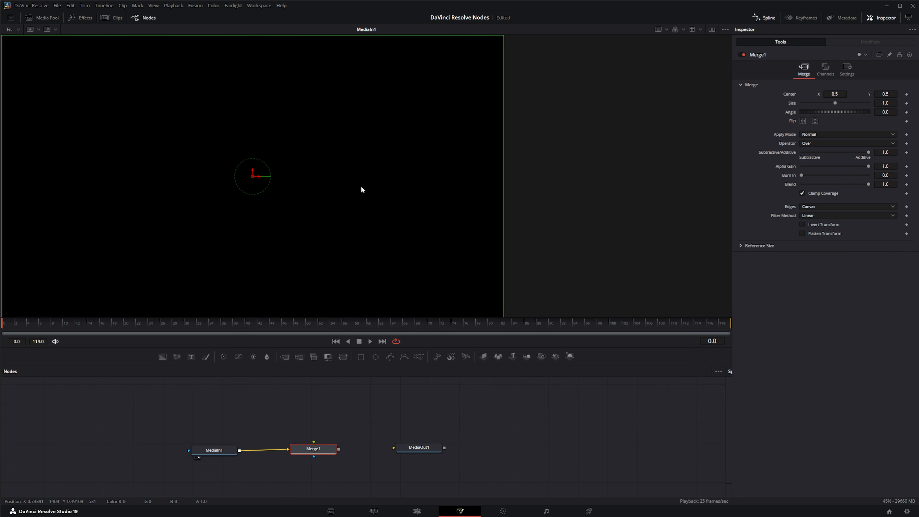
left_click(113, 325)
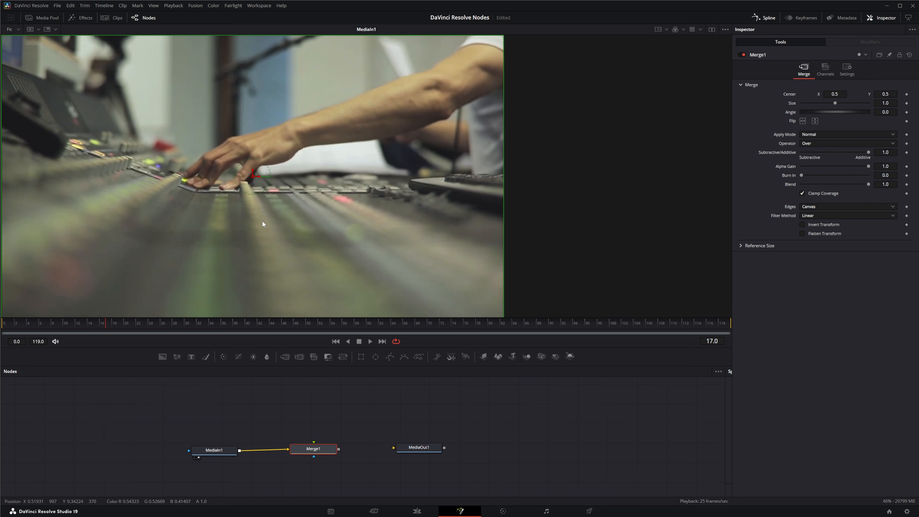
left_click_drag(262, 221, 265, 223)
scroll(274, 239, "down", 1)
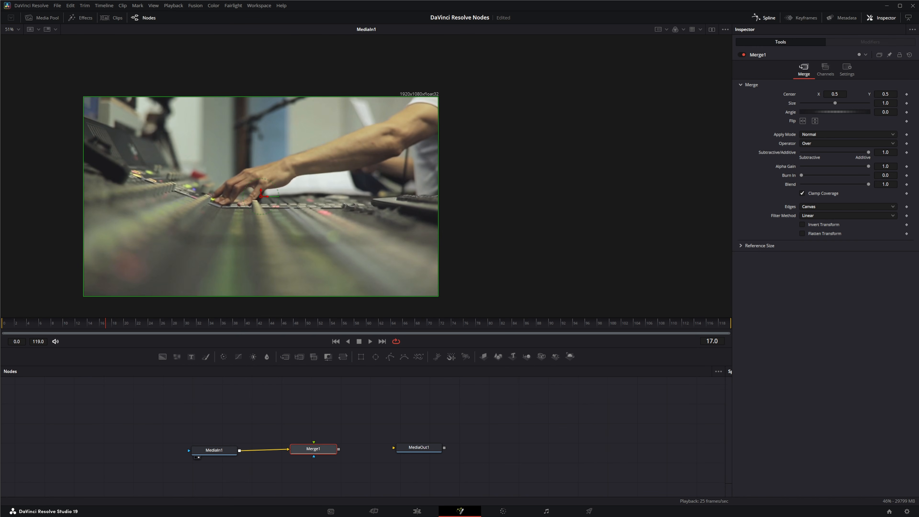
- Add the bright-pink-light-night 4K clip as Merge1's foreground, placing it above the merge with MediaIn1 farther to the side
left_click_drag(770, 384, 303, 224)
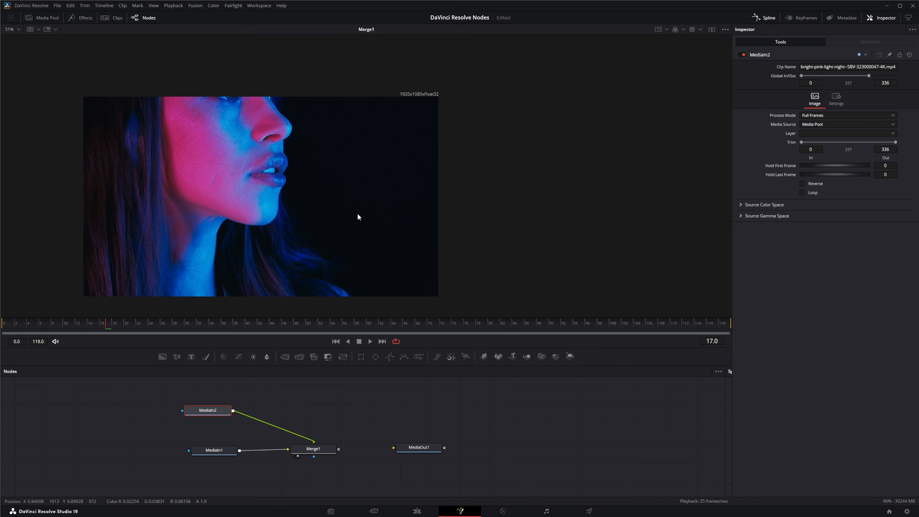
left_click_drag(213, 412, 321, 408)
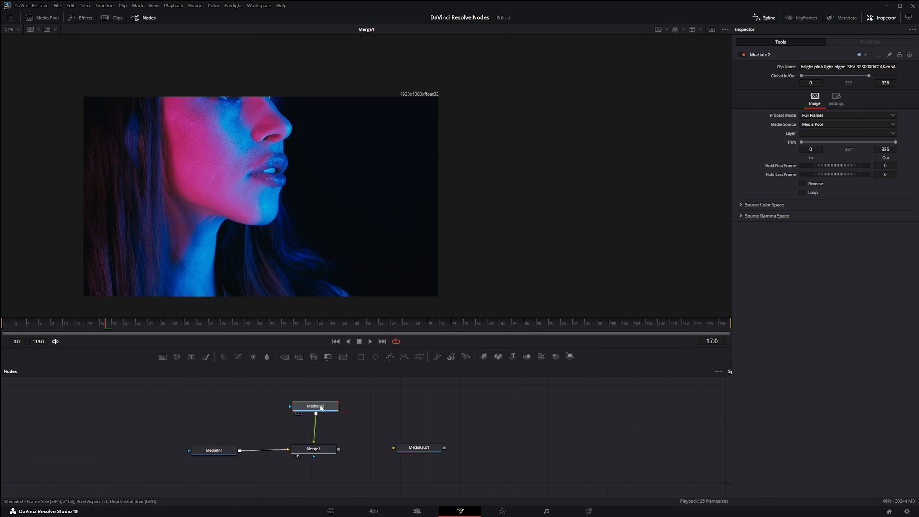
left_click_drag(214, 449, 154, 448)
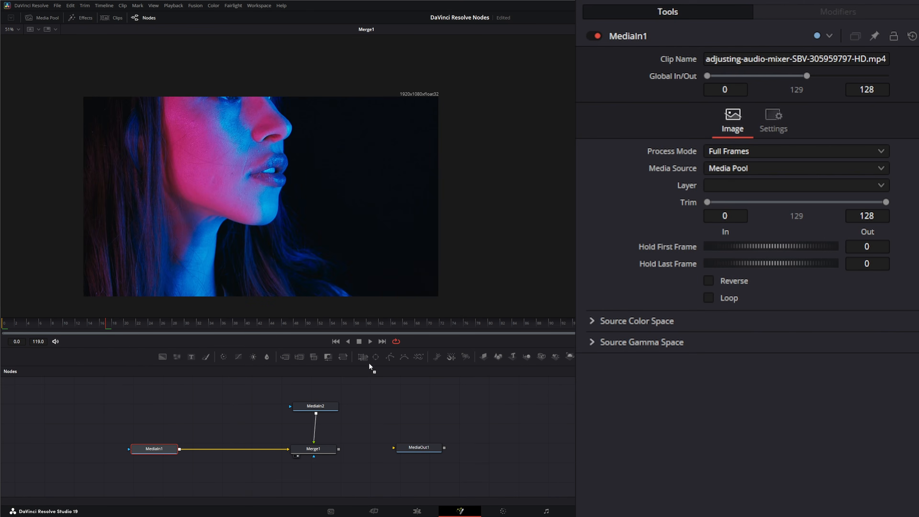
left_click_drag(370, 366, 378, 396)
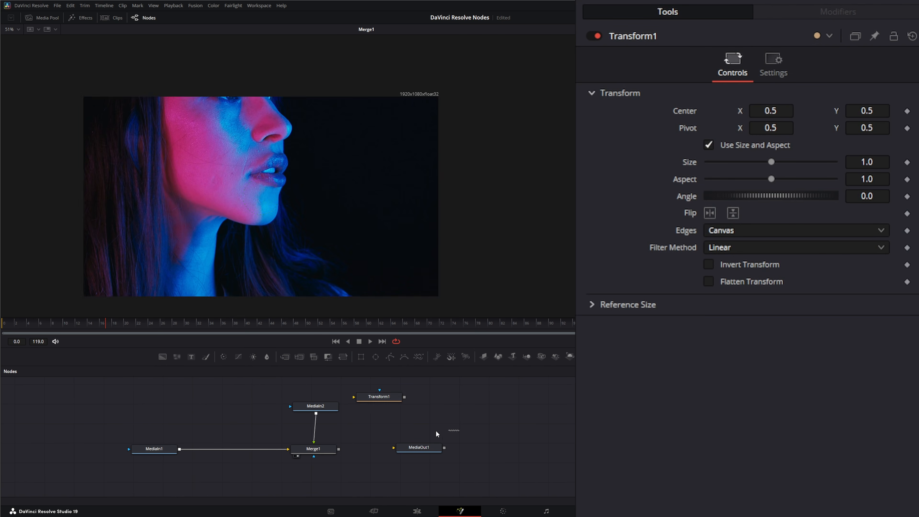
left_click_drag(436, 430, 377, 387)
key("Delete")
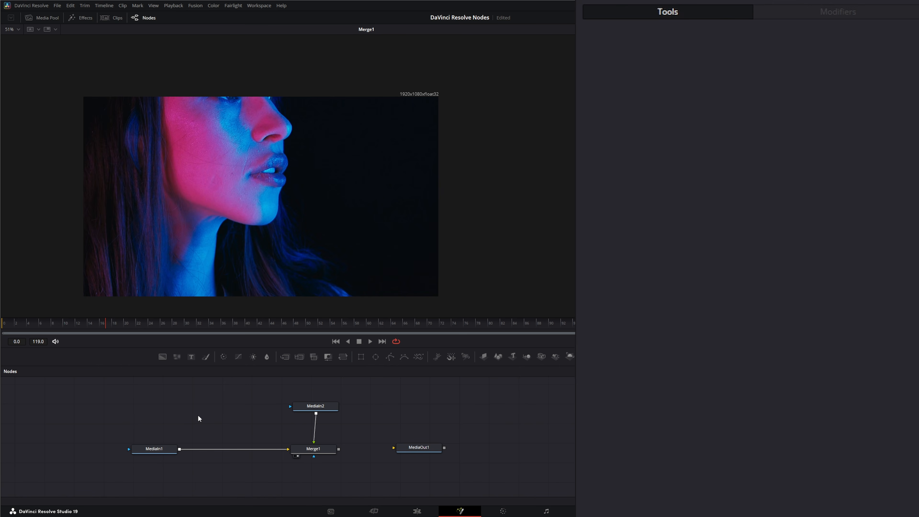
- Add a Resize node to the empty area of the node graph
key("shift+space")
type("re")
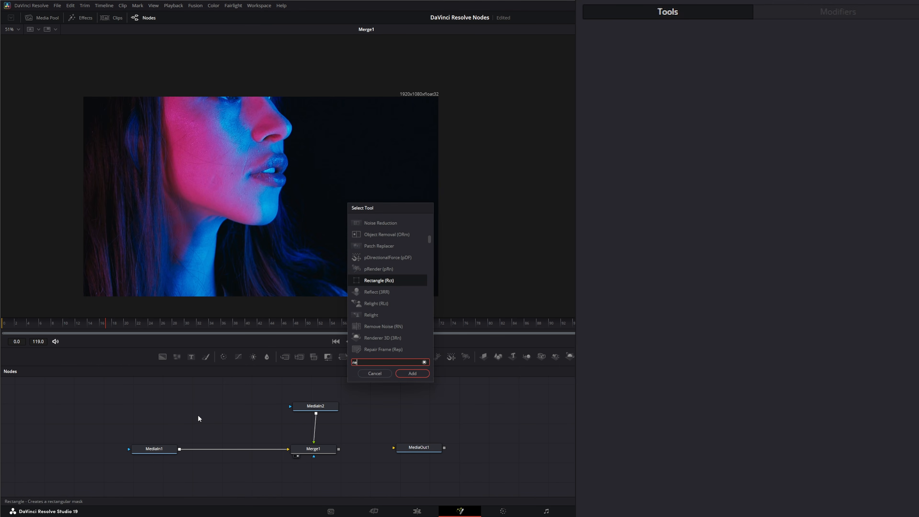
type("si")
key("Return")
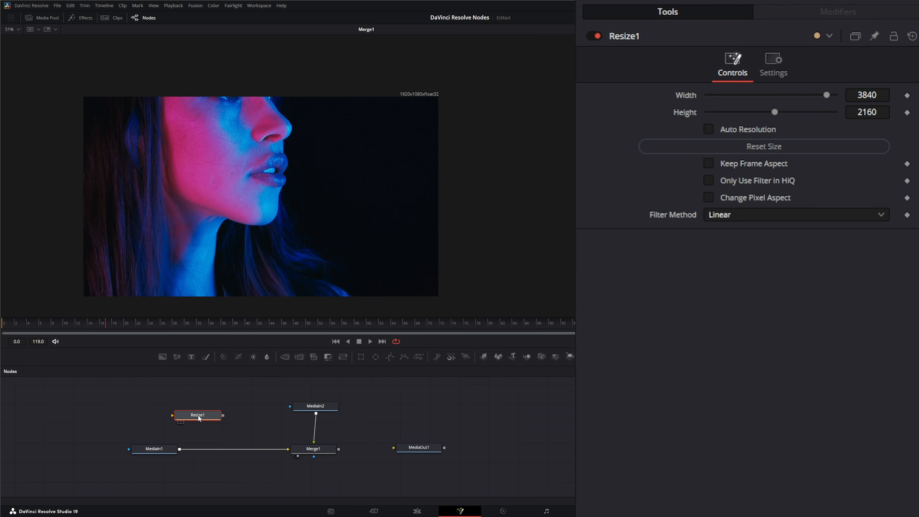
- Insert the Resize node into the connection between MediaIn1 and Merge1
left_click_drag(197, 414, 220, 416)
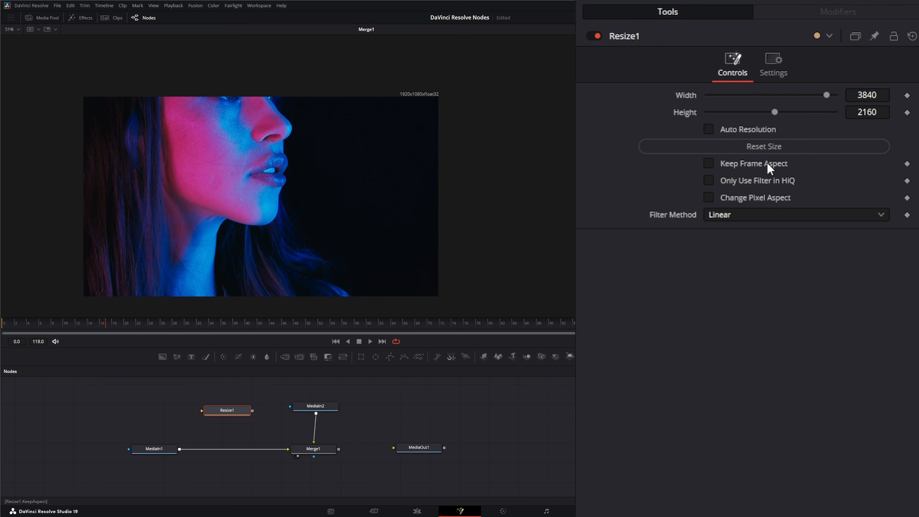
left_click_drag(180, 391, 268, 427)
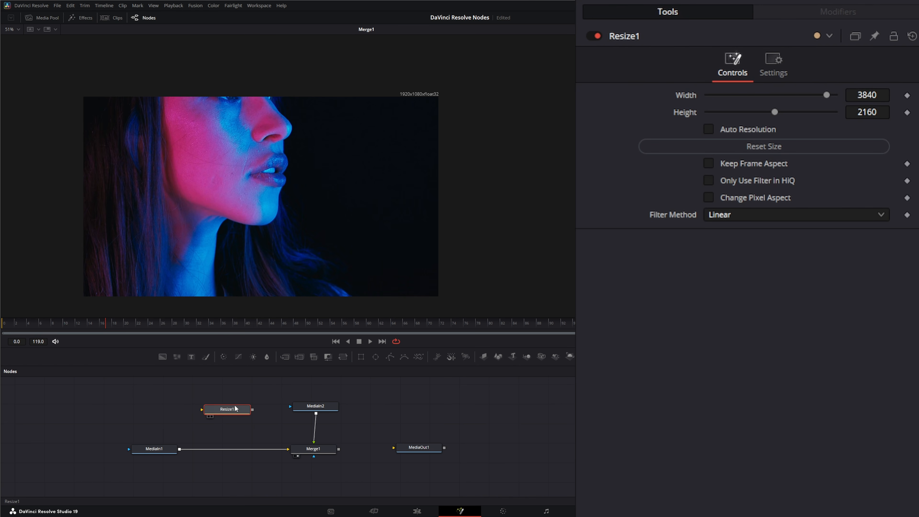
left_click_drag(227, 411, 204, 416)
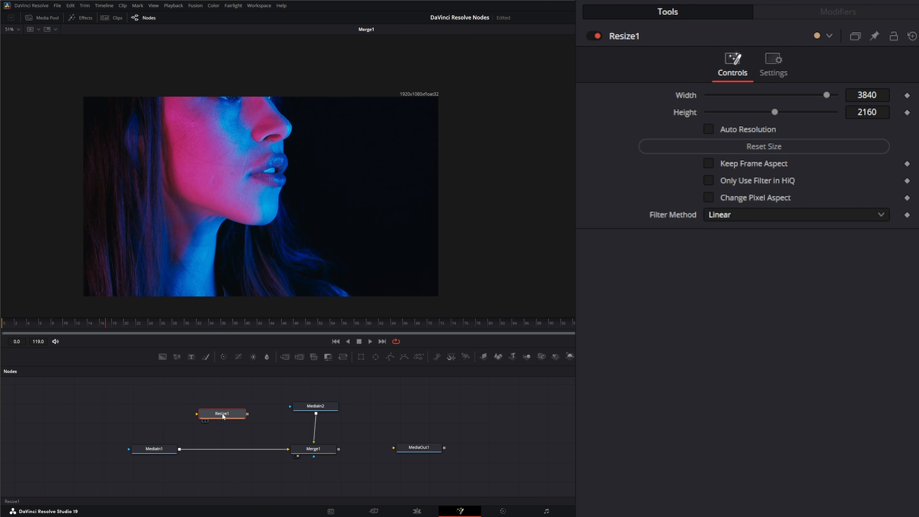
left_click_drag(217, 416, 220, 413)
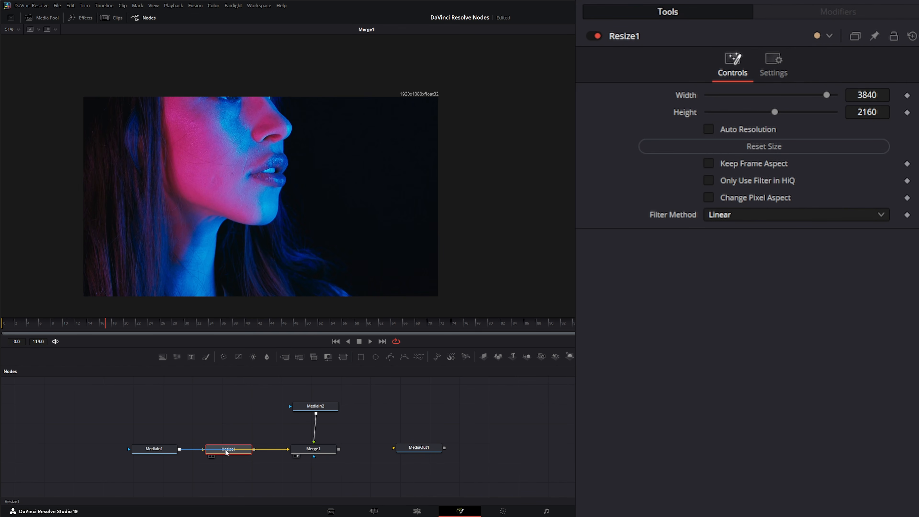
left_click_drag(226, 453, 227, 452)
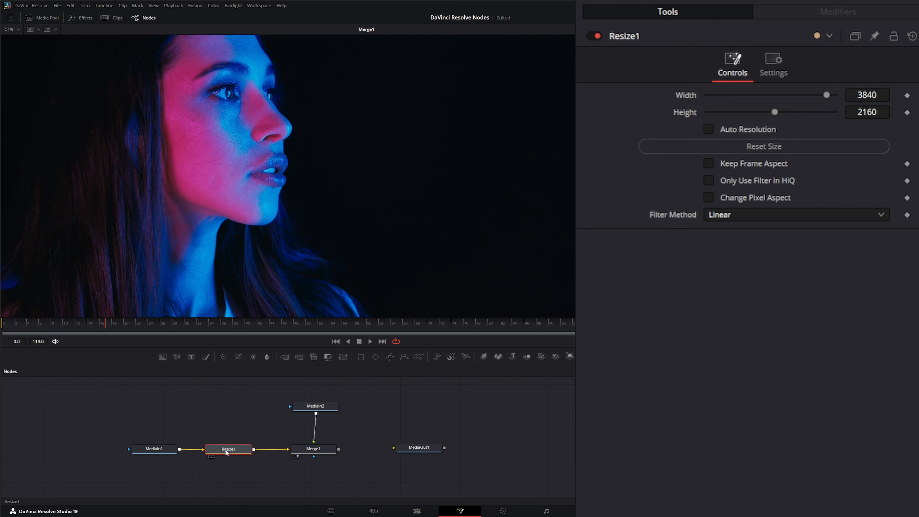
- Fit the merged image to the viewer and display the output of Resize1
left_click(17, 30)
left_click(17, 40)
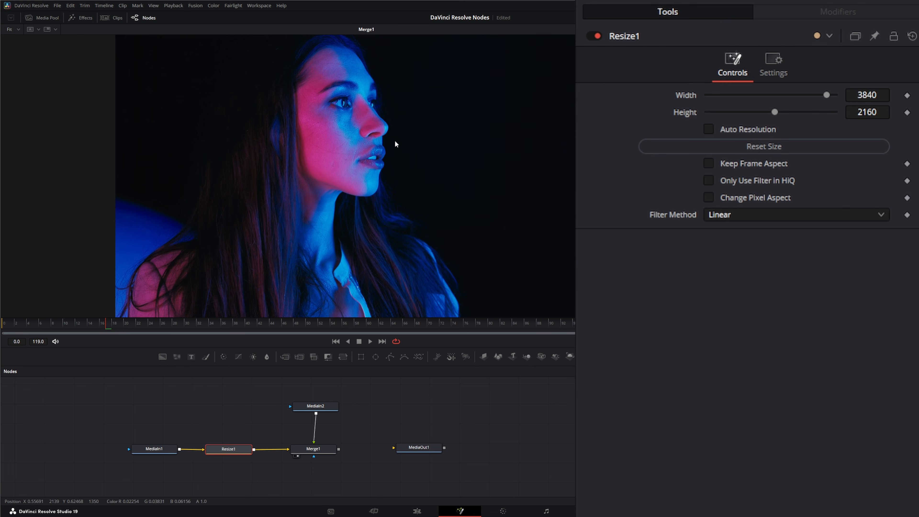
left_click_drag(395, 141, 252, 148)
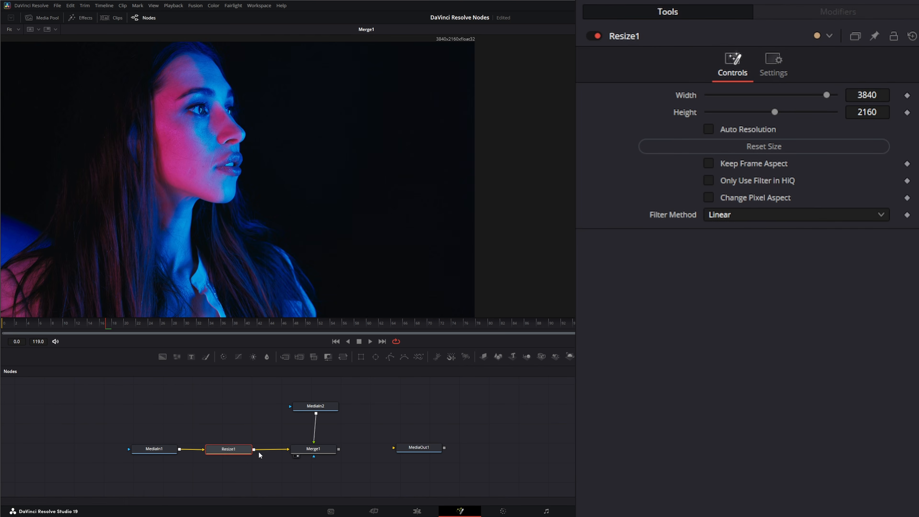
left_click_drag(239, 452, 252, 252)
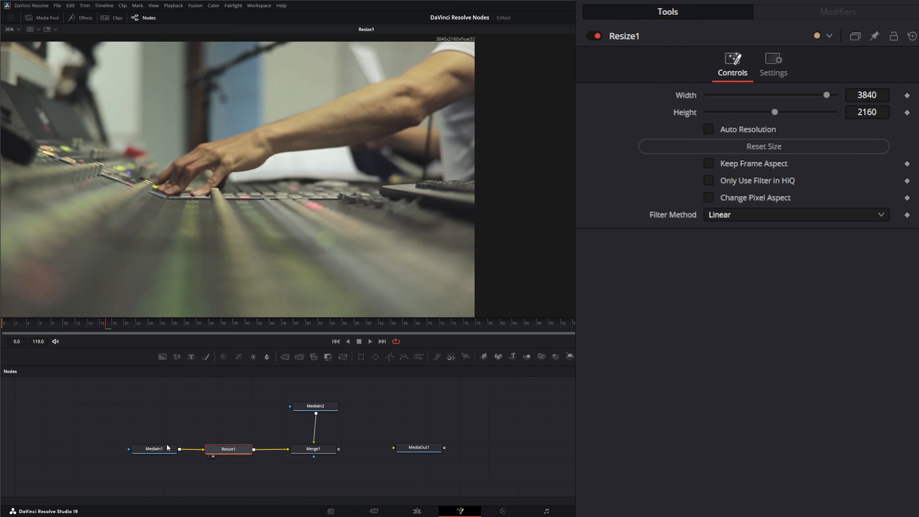
- Pull Resize1 out of the chain between MediaIn1 and Merge1, leaving it unconnected above the other nodes
left_click_drag(238, 451, 244, 451)
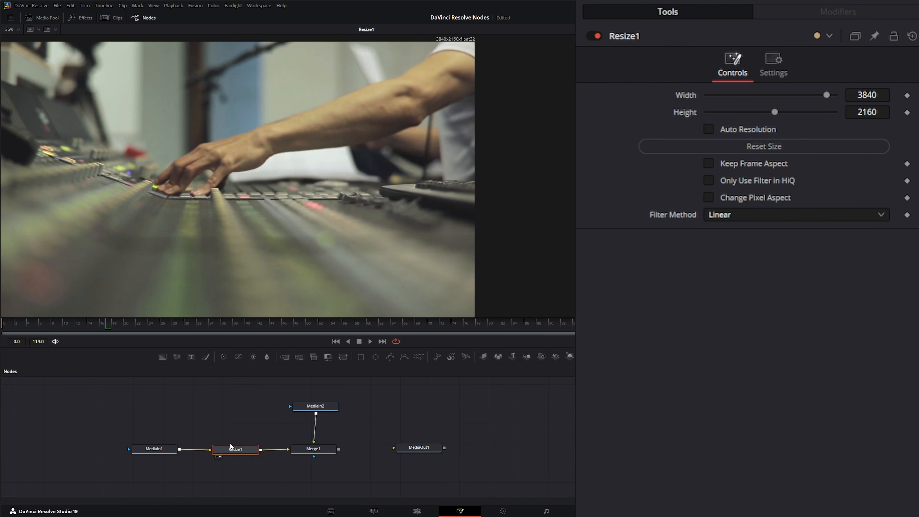
left_click_drag(318, 453, 324, 453)
left_click(325, 453)
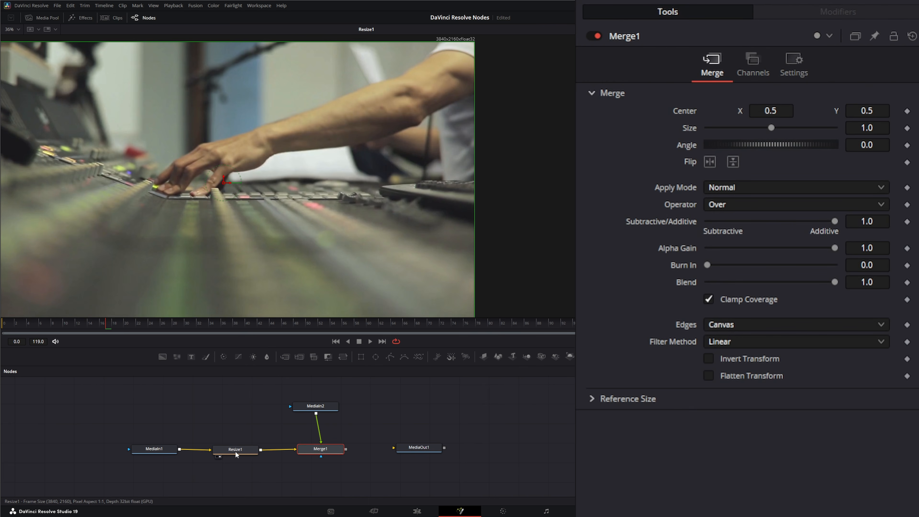
left_click_drag(235, 451, 229, 425)
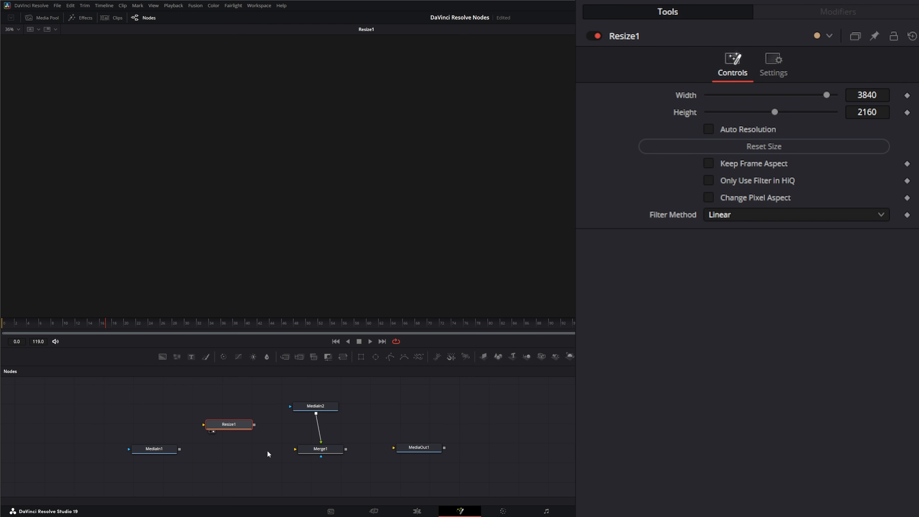
- Connect MediaIn2 as the background of Merge1 and show Merge1 in the viewer
left_click_drag(320, 443, 296, 452)
left_click_drag(309, 451, 313, 452)
key("2")
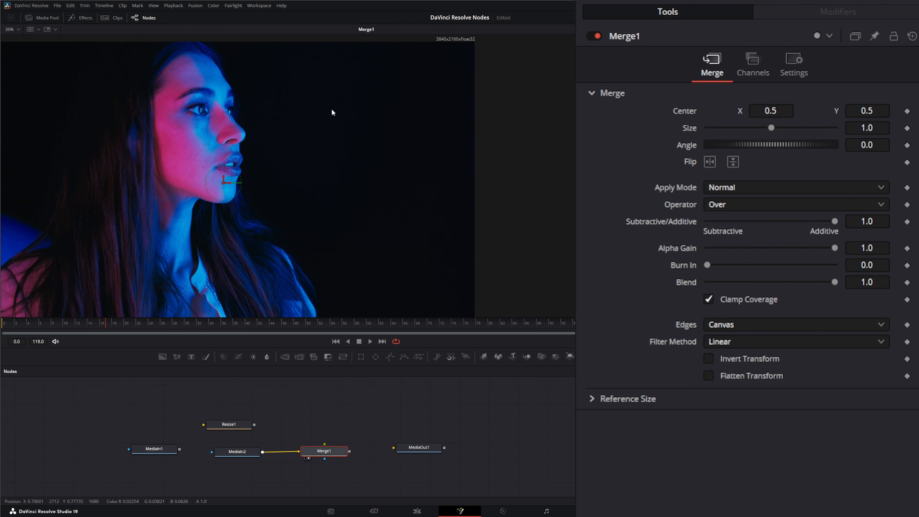
- Connect MediaIn1 as Merge1's foreground from above and insert Resize1 between the two nodes
left_click_drag(153, 449, 325, 445)
left_click_drag(328, 395, 328, 389)
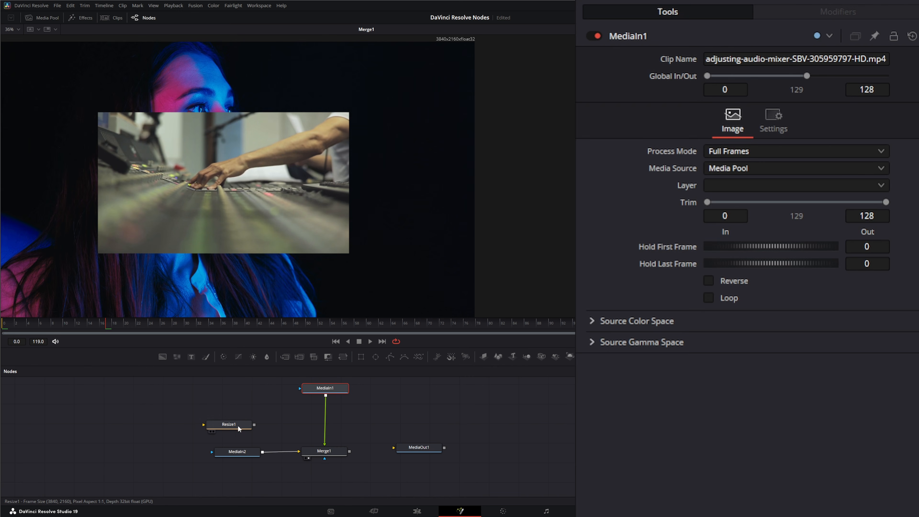
left_click(229, 408)
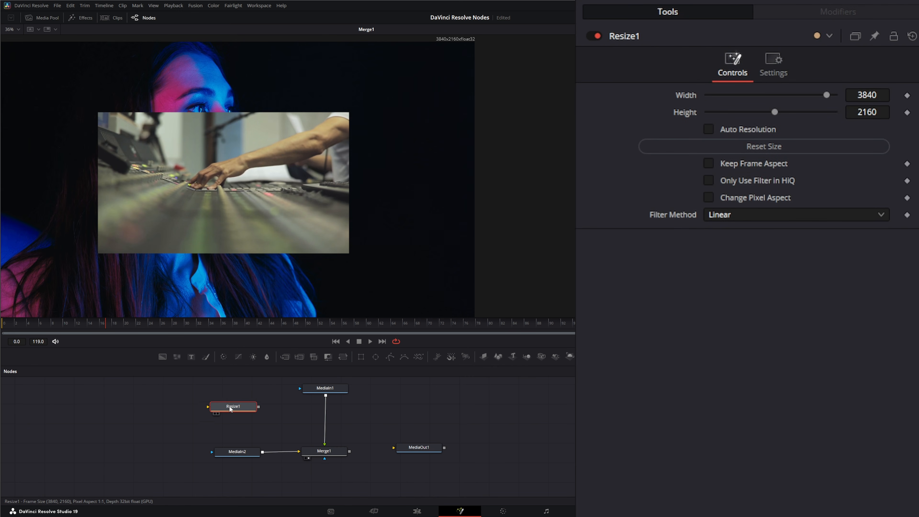
left_click_drag(229, 409, 328, 427)
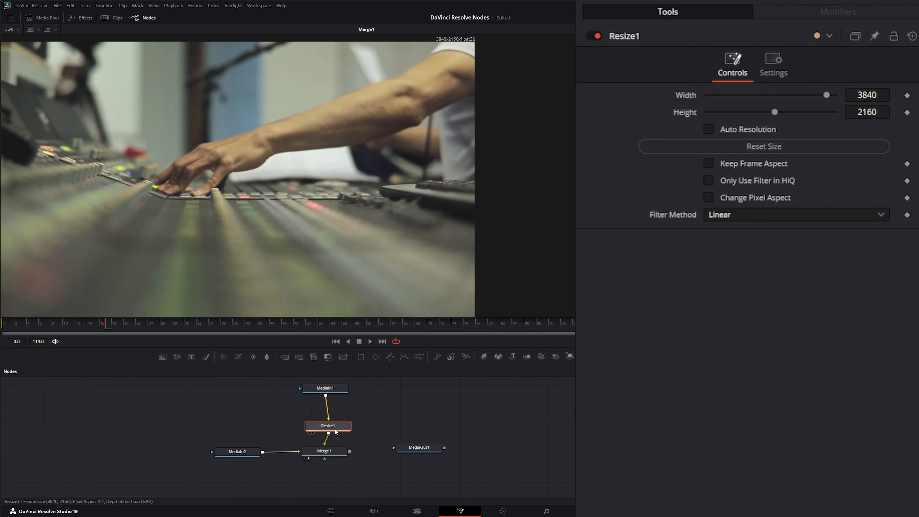
left_click_drag(329, 429, 326, 429)
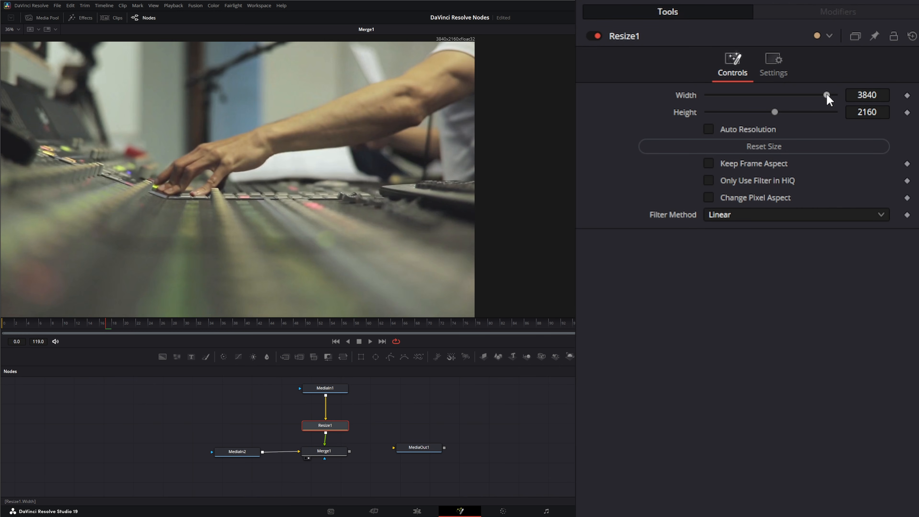
- Try other width and height values on Resize1 and reset both to their defaults
left_click_drag(827, 95, 768, 113)
double_click(684, 112)
double_click(685, 95)
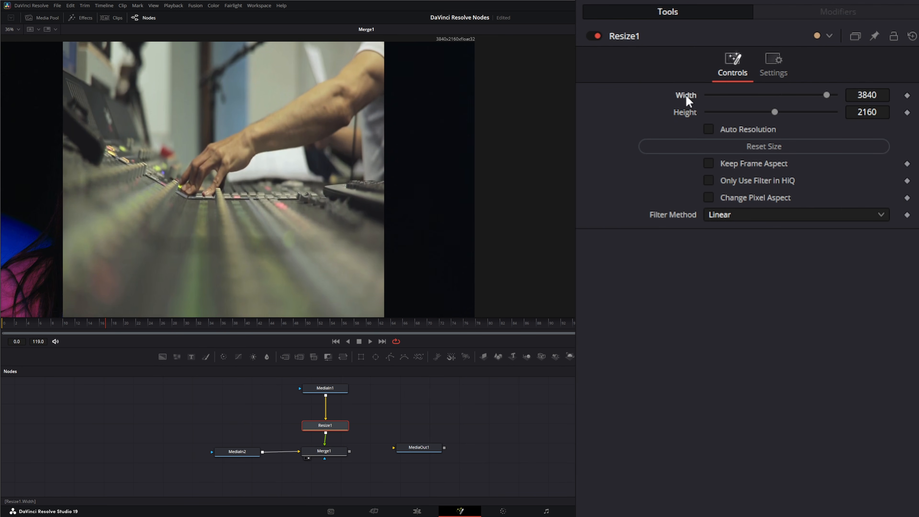
- Toggle Auto Resolution on and off for Resize1, leaving it disabled
left_click(709, 130)
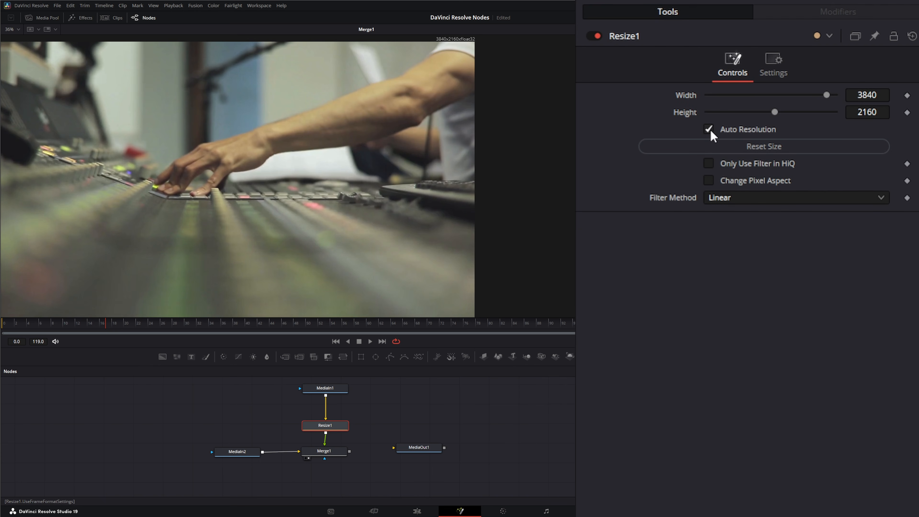
left_click(708, 129)
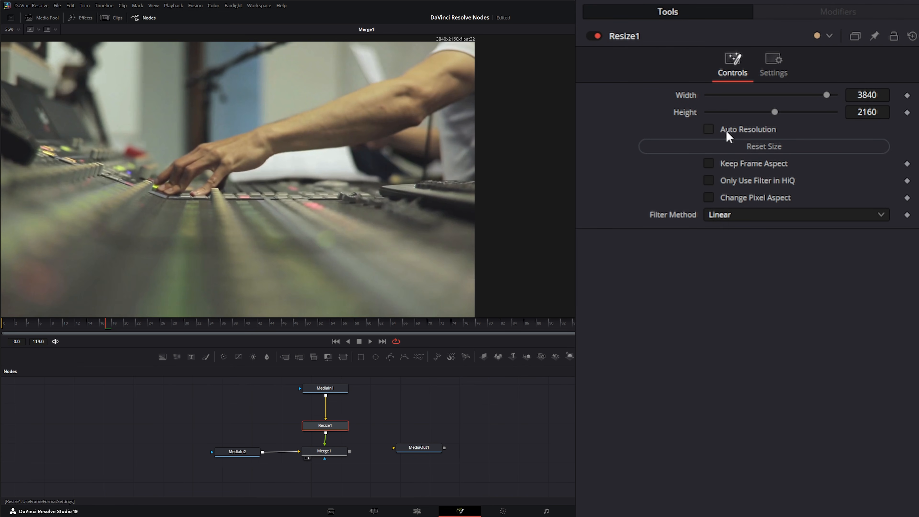
left_click(710, 131)
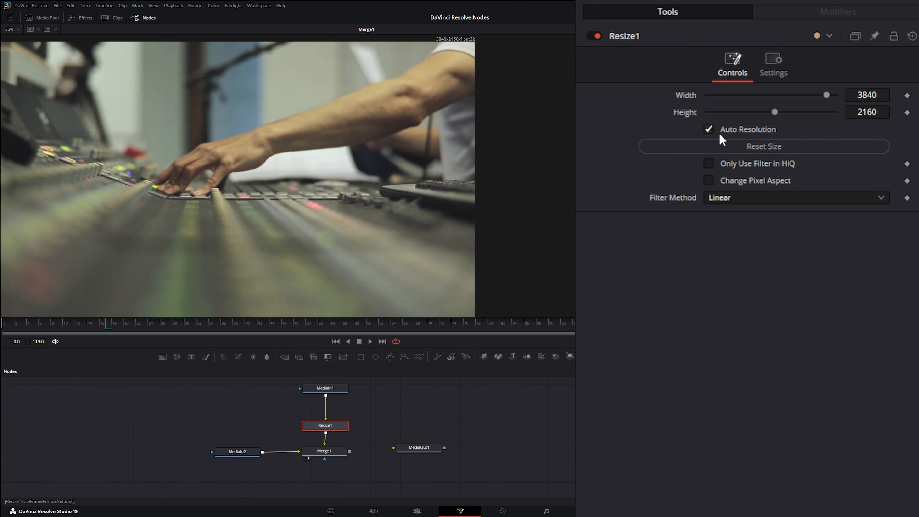
left_click(709, 130)
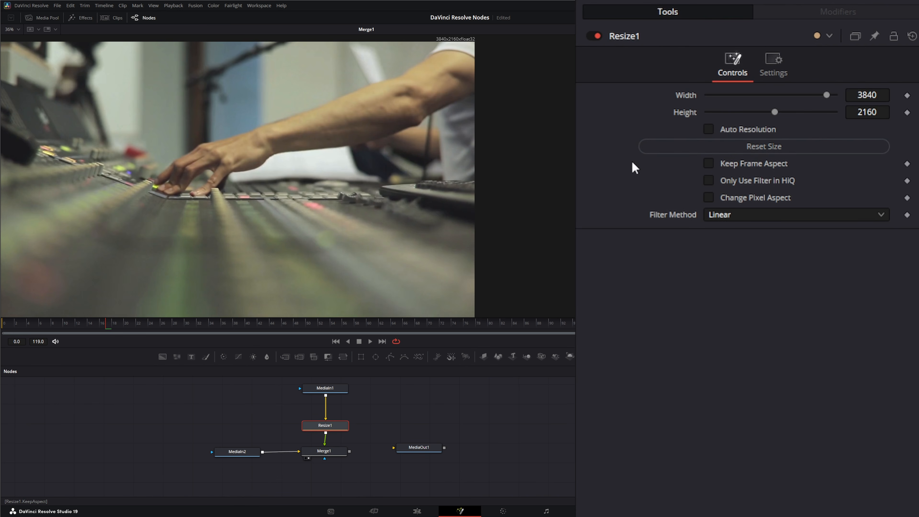
- Scale Resize1 down to 3264 by 1836 with Keep Frame Aspect enabled, and toggle Only Use Filter in HiQ on and off
left_click(709, 164)
left_click_drag(828, 96, 809, 97)
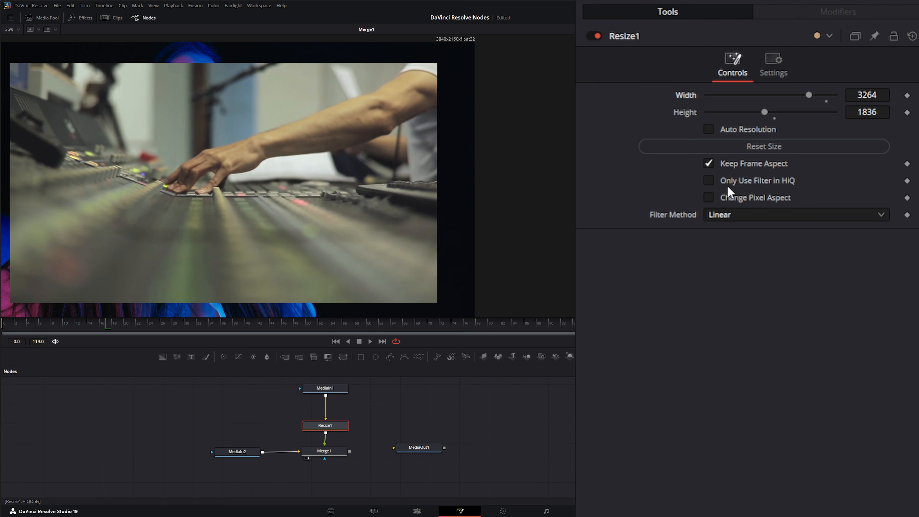
left_click(708, 181)
left_click(707, 180)
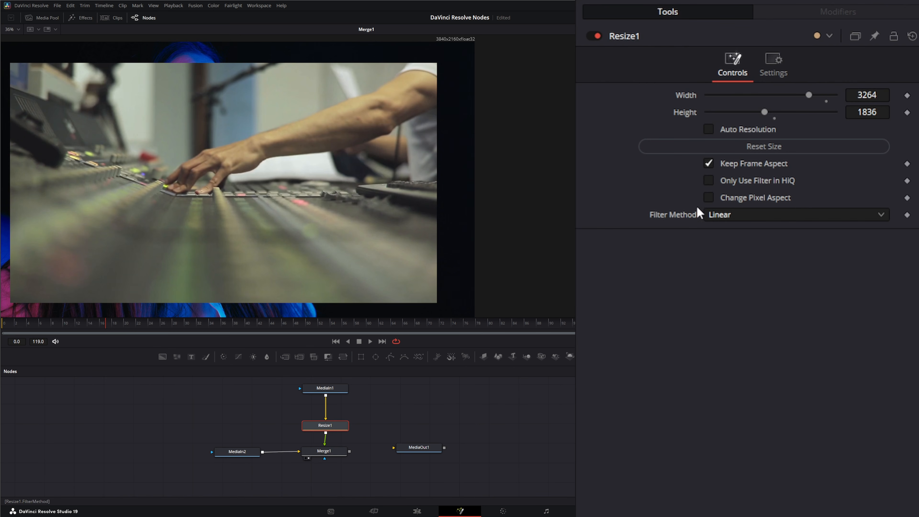
- Try a pixel aspect of X 0.776 and Y 1.096 on Resize1, and disable Keep Frame Aspect and Change Pixel Aspect
left_click(709, 198)
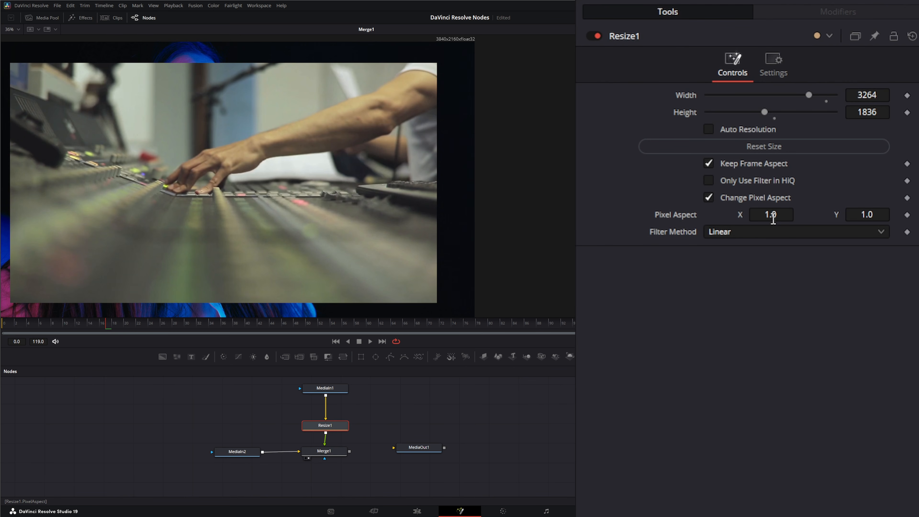
left_click_drag(773, 217, 802, 217)
left_click_drag(868, 216, 900, 215)
left_click_drag(771, 215, 697, 215)
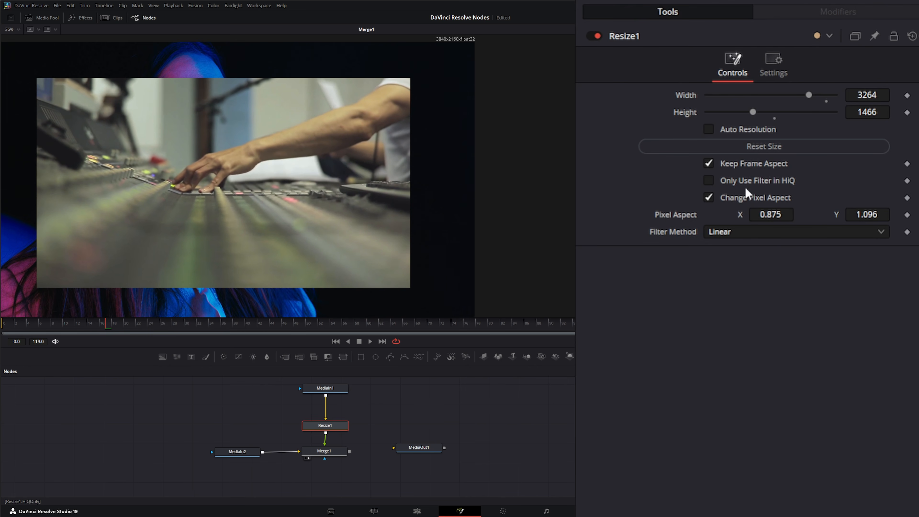
left_click_drag(774, 215, 737, 214)
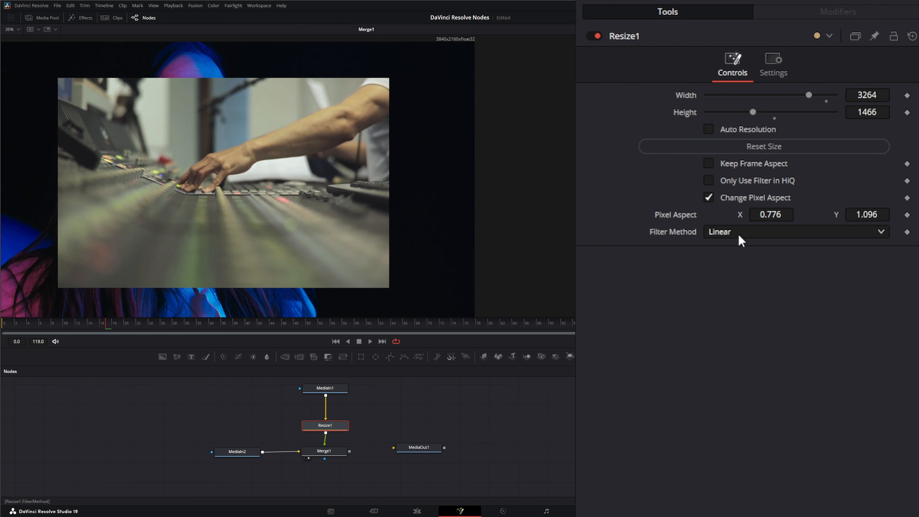
left_click(710, 196)
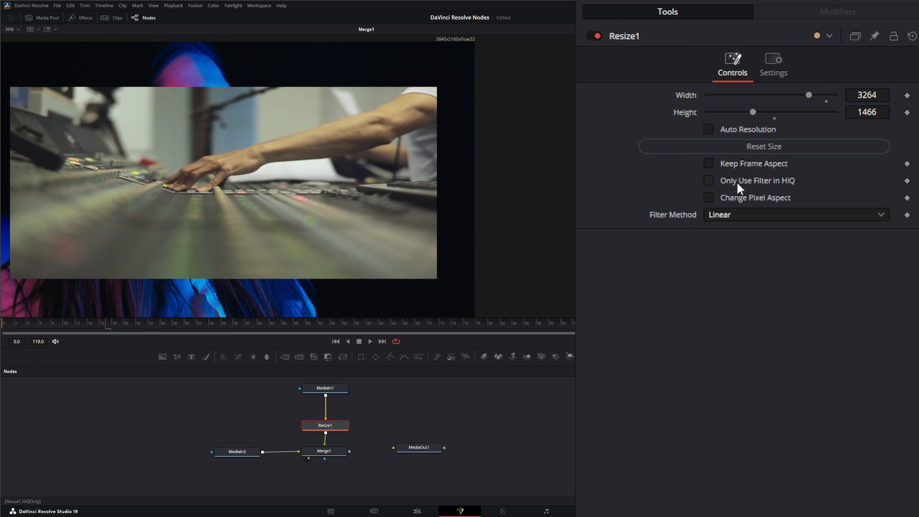
- Review the Filter Method options of Resize1 and move its node slightly closer to MediaIn1
left_click(721, 216)
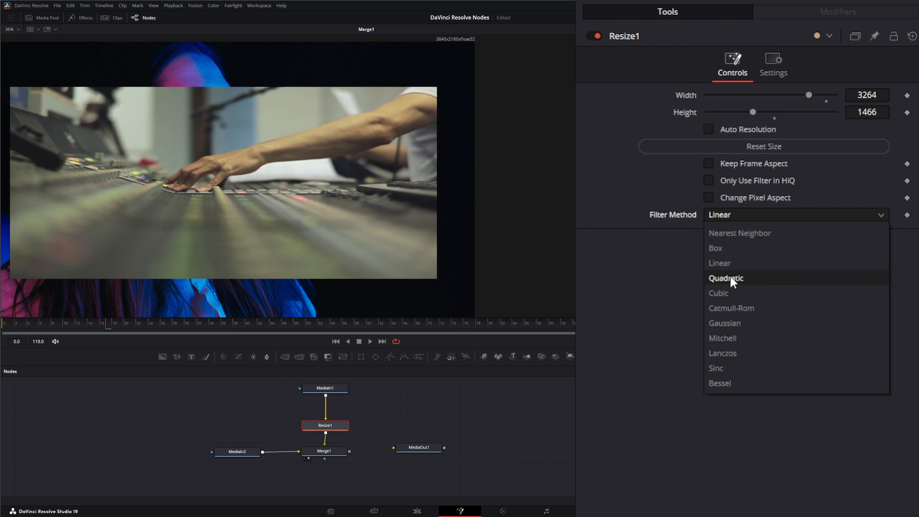
left_click(658, 363)
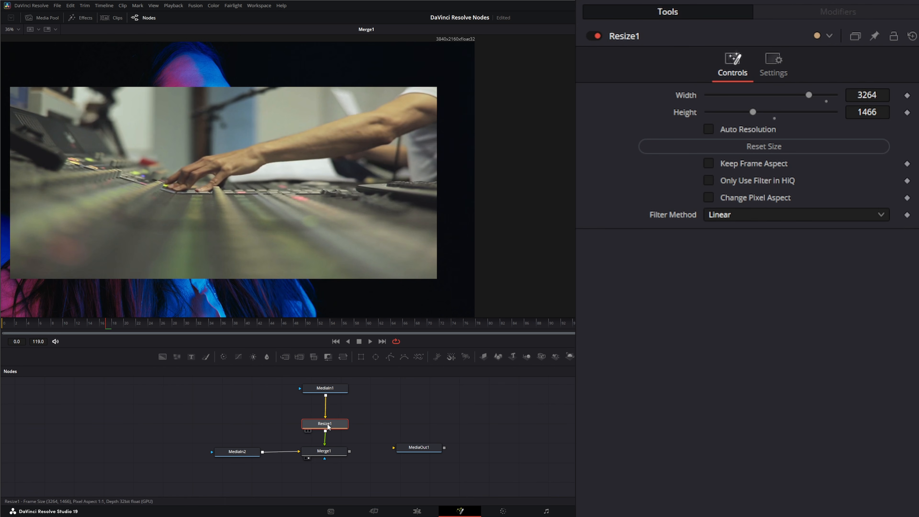
left_click_drag(327, 423, 328, 419)
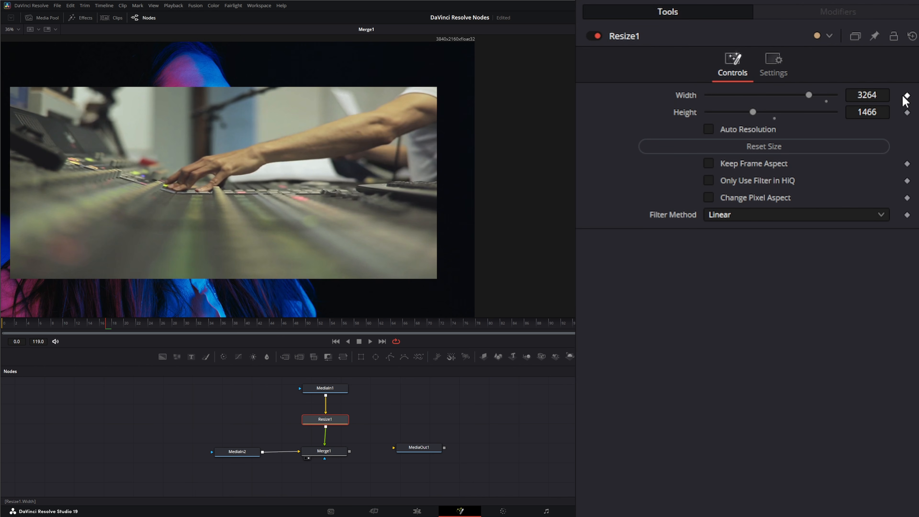
left_click(907, 95)
- Add an unconnected Transform node beside Resize1 and delete it
left_click_drag(343, 356, 381, 383)
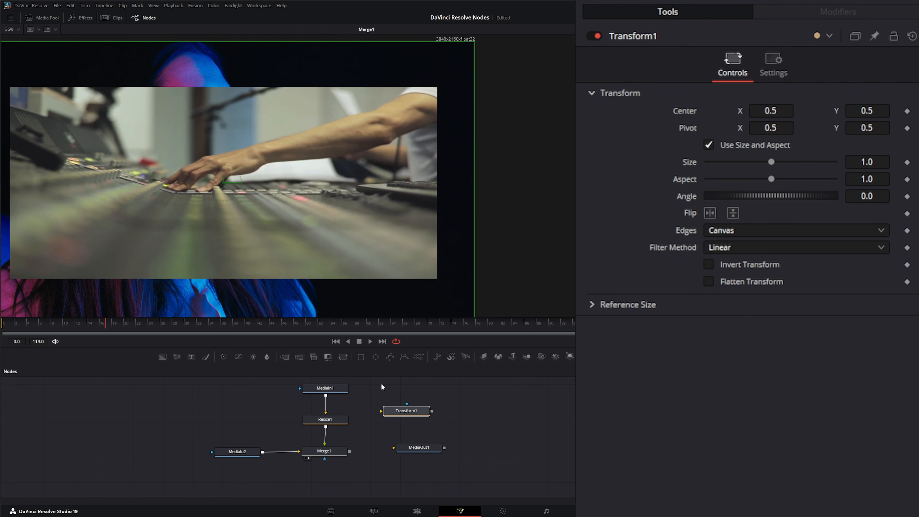
key("Delete")
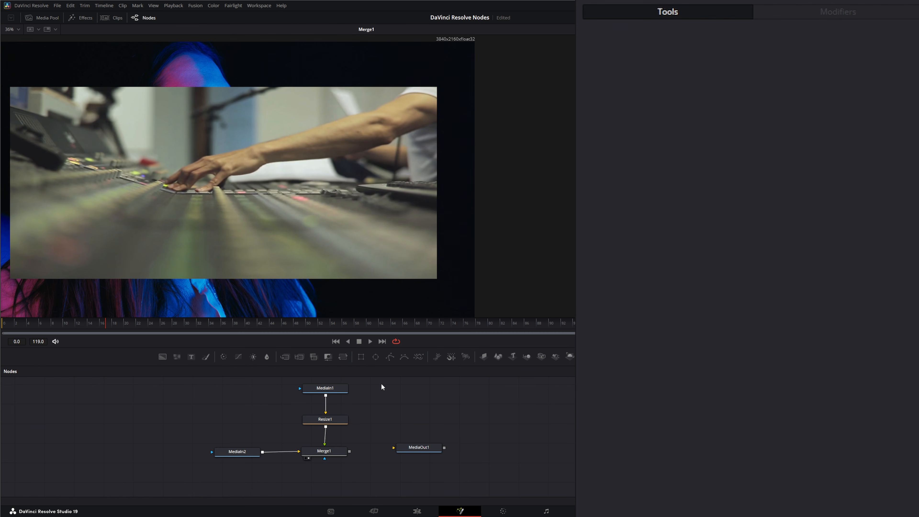